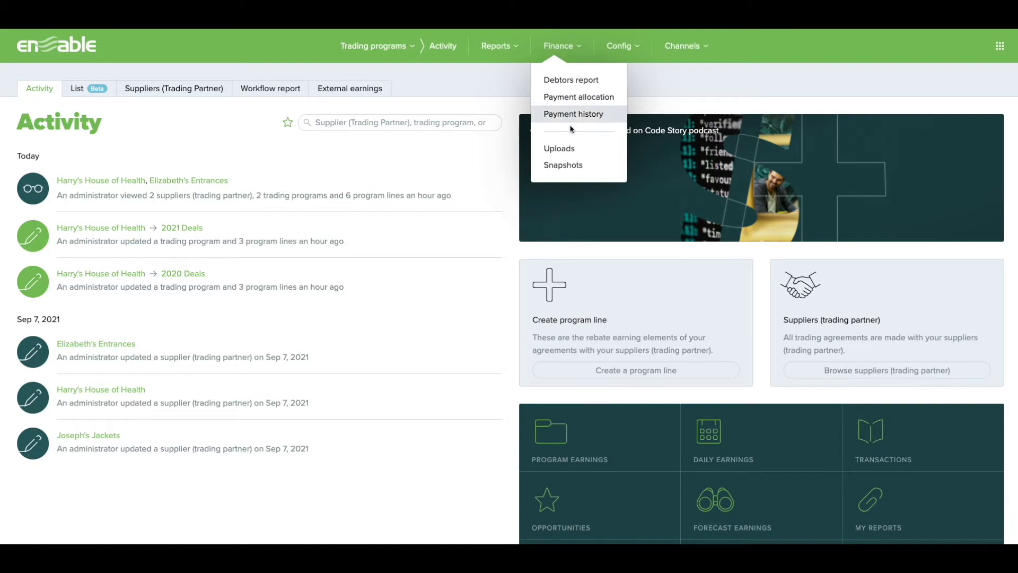
Start a payment upload in the finance uploads area and download the CSV import template.
left_click(568, 146)
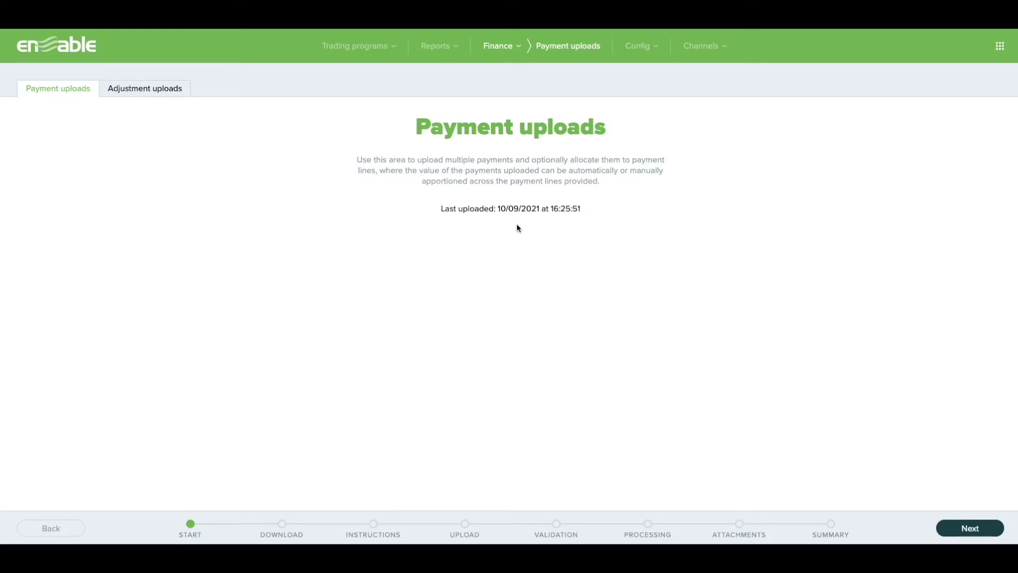
left_click(950, 523)
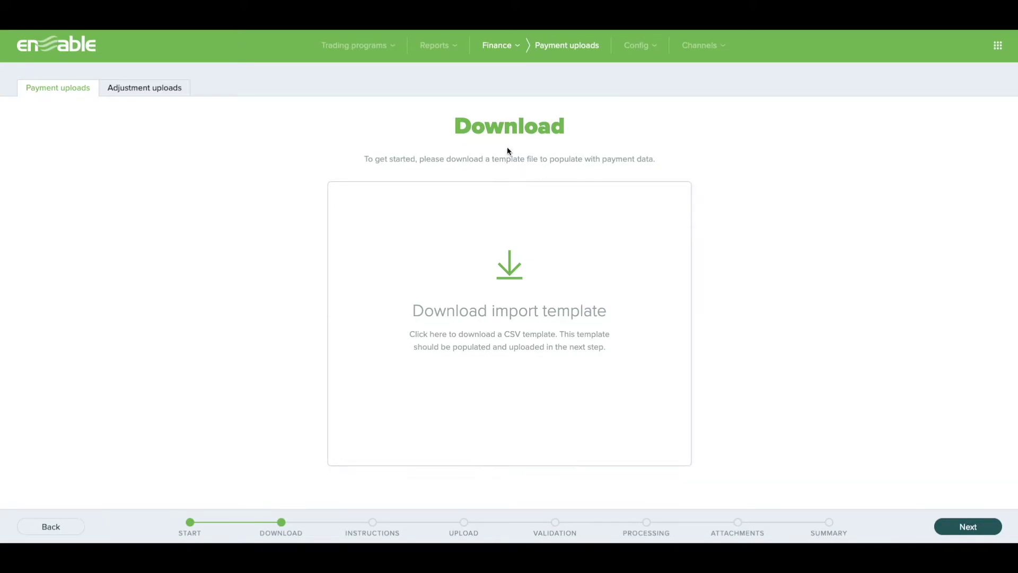
left_click(529, 300)
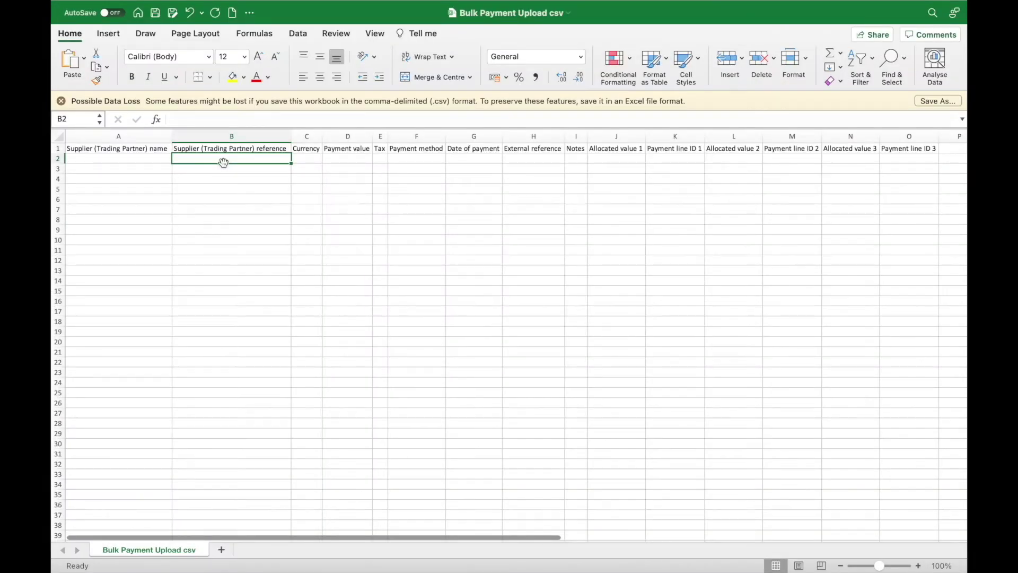
In Excel's Bulk Payment Upload csv sheet, enter HHH as the supplier (trading partner) reference in row 2.
left_click(153, 163)
key("Tab")
key("Left")
key("Up")
key("Right")
key("Left")
key("Right")
key("Left")
key("Right")
key("Down")
type("HHH")
key("Down")
key("Down")
key("Down")
key("Down")
key("Down")
key("Left")
key("Right")
key("Up")
key("Up")
key("Up")
key("Up")
key("Up")
key("Down")
key("Down")
key("Down")
key("Down")
key("Left")
key("Up")
key("Up")
key("Up")
key("Up")
key("Down")
key("Down")
key("Down")
key("Down")
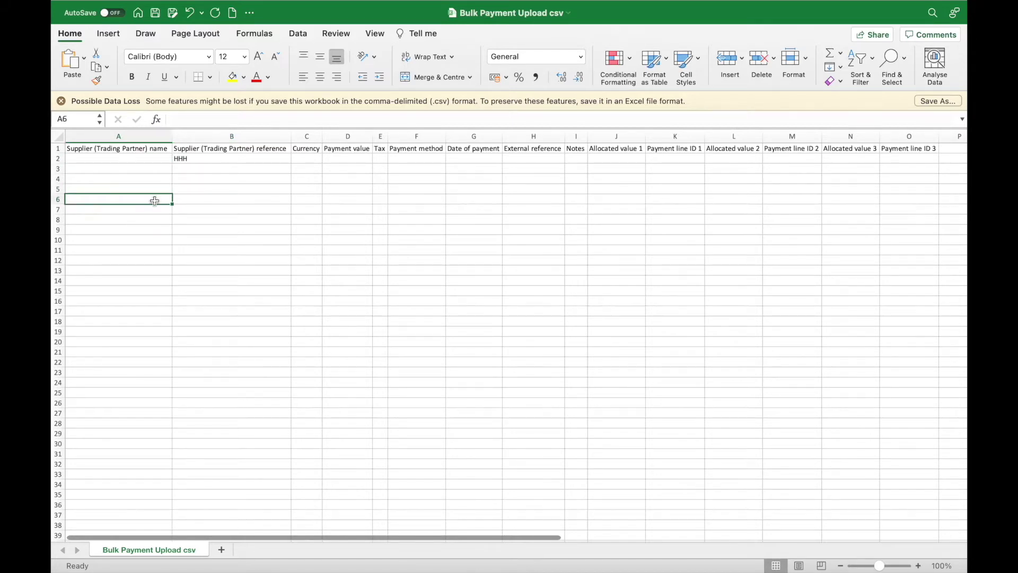
Fill in row 2 with currency GBP and a payment value of 7.90.
key("Right")
key("Right")
key("Up")
key("Up")
key("Up")
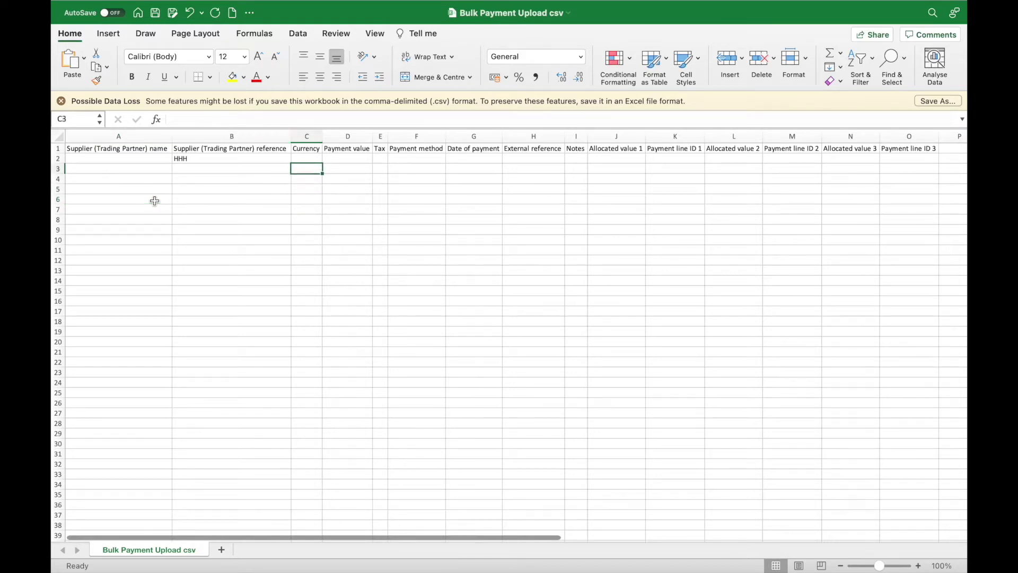
key("Up")
type("GBP")
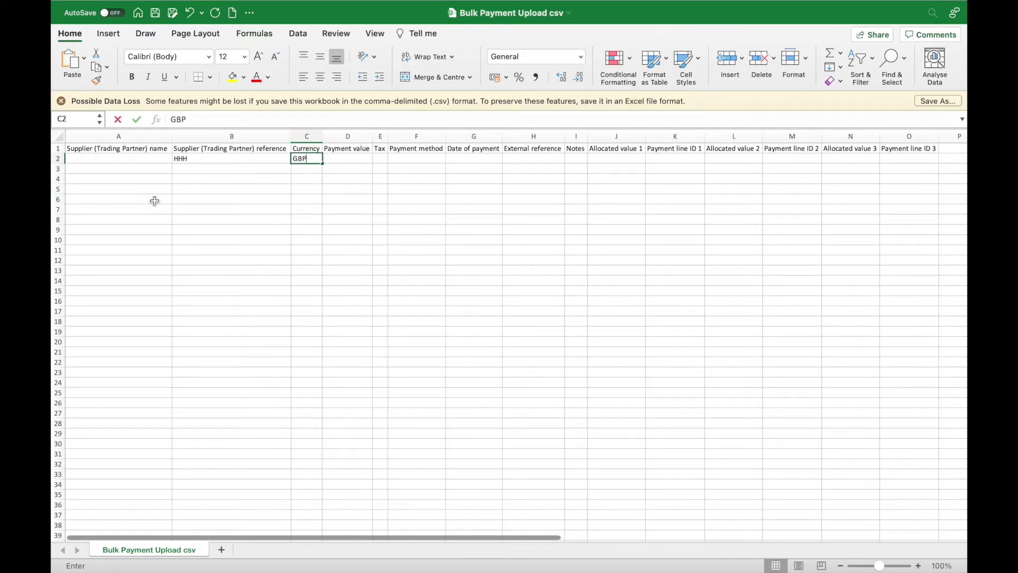
key("Tab")
type("7.")
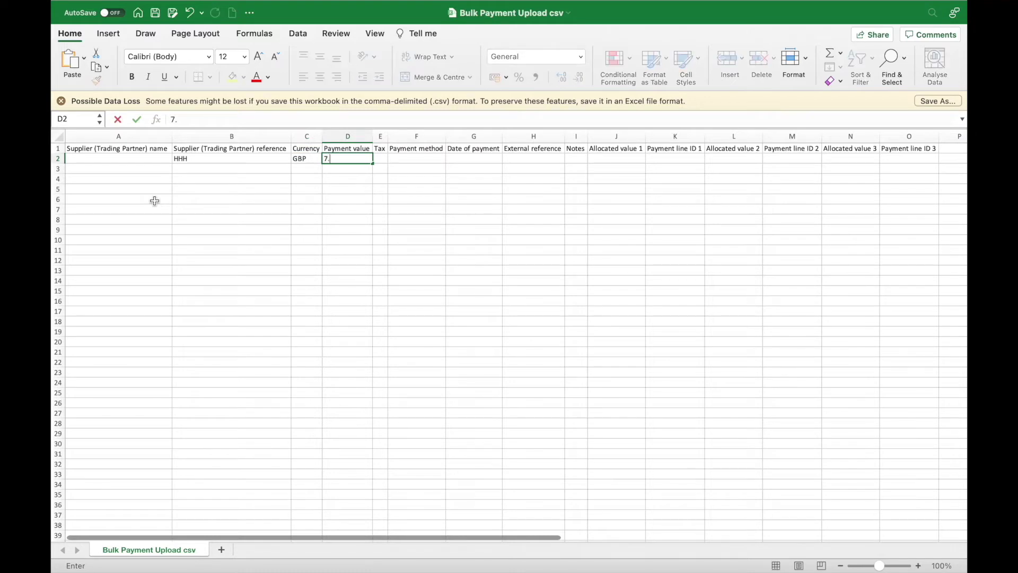
type("90")
key("Tab")
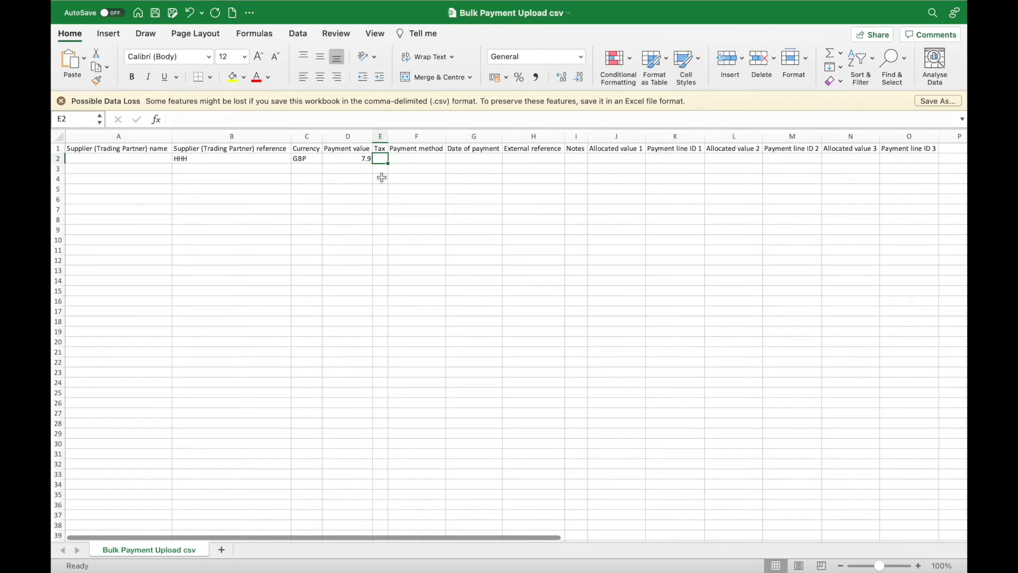
Set the tax in row 2 to 0 and the payment method to BACS.
type("0")
key("Return")
key("Up")
key("Left")
key("Right")
key("Left")
key("Right")
key("Left")
key("Right")
key("Left")
key("Right")
key("Right")
type("BAC")
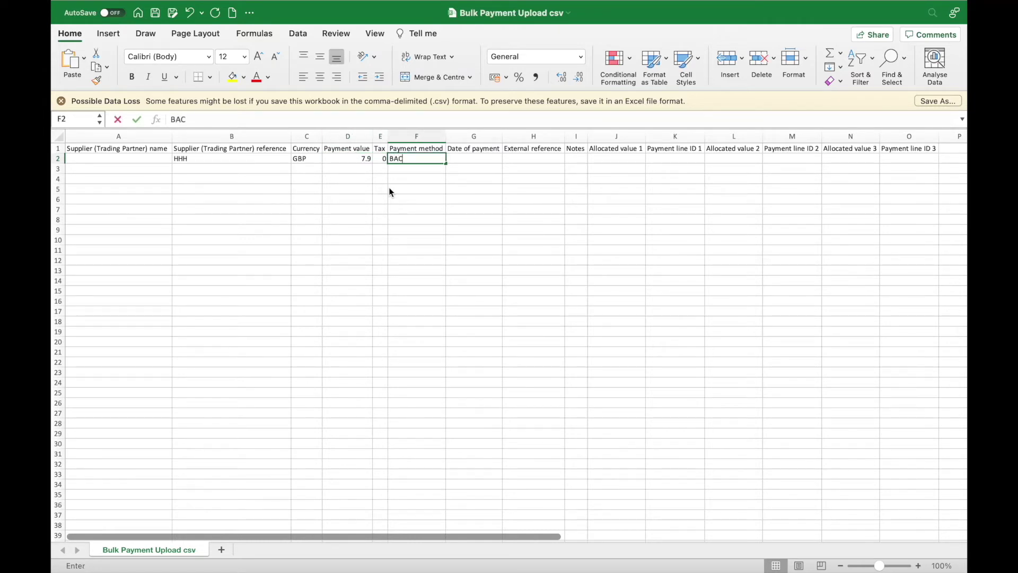
type("S")
key("Right")
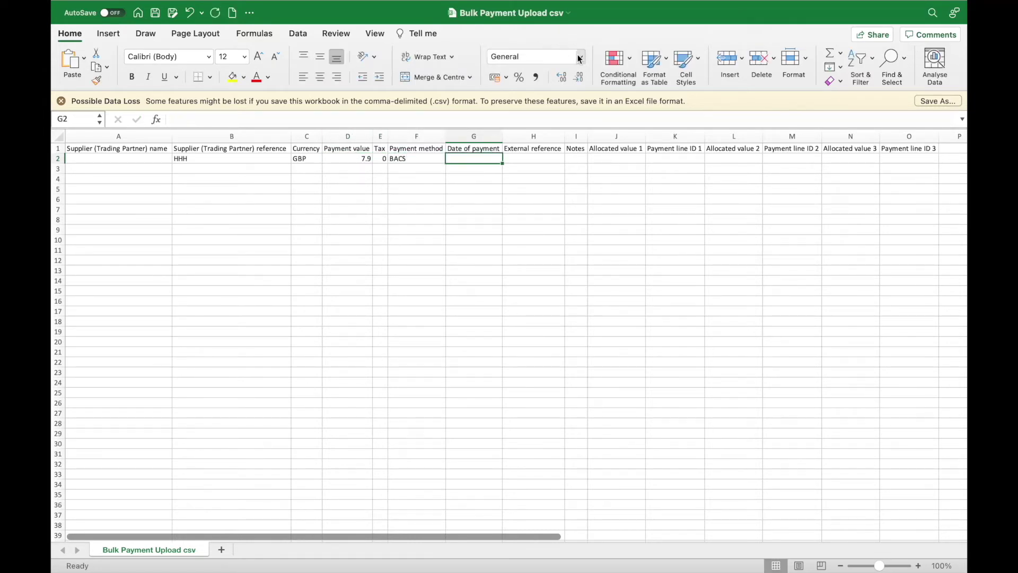
Apply a date format to the row 2 date of payment cell and enter 2021-09-15.
left_click(580, 56)
left_click(535, 282)
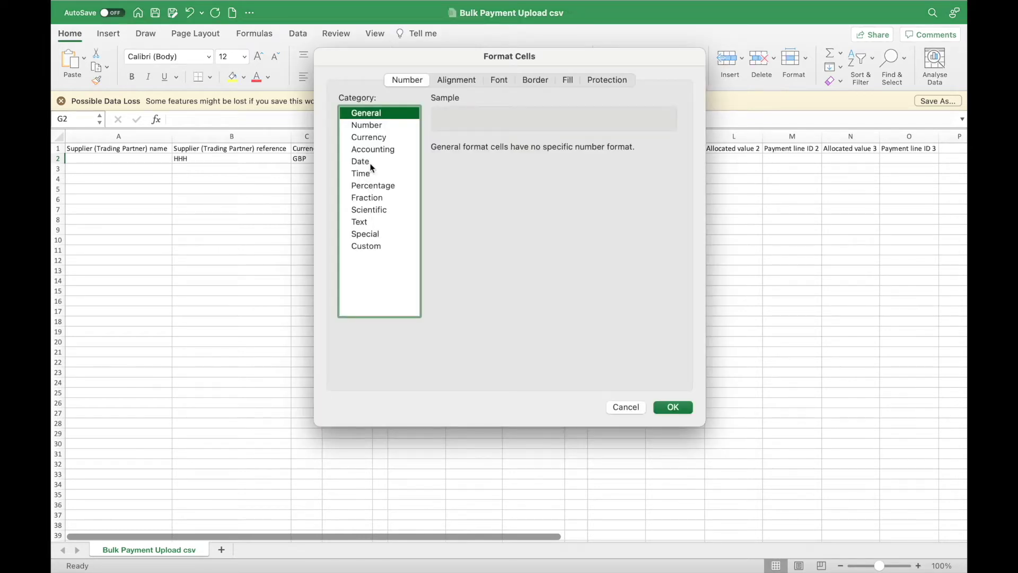
left_click(370, 165)
left_click(482, 240)
key("Return")
type("2021-09-15")
key("Tab")
Enter 1120349 as the external reference of the payment in row 2.
type("11")
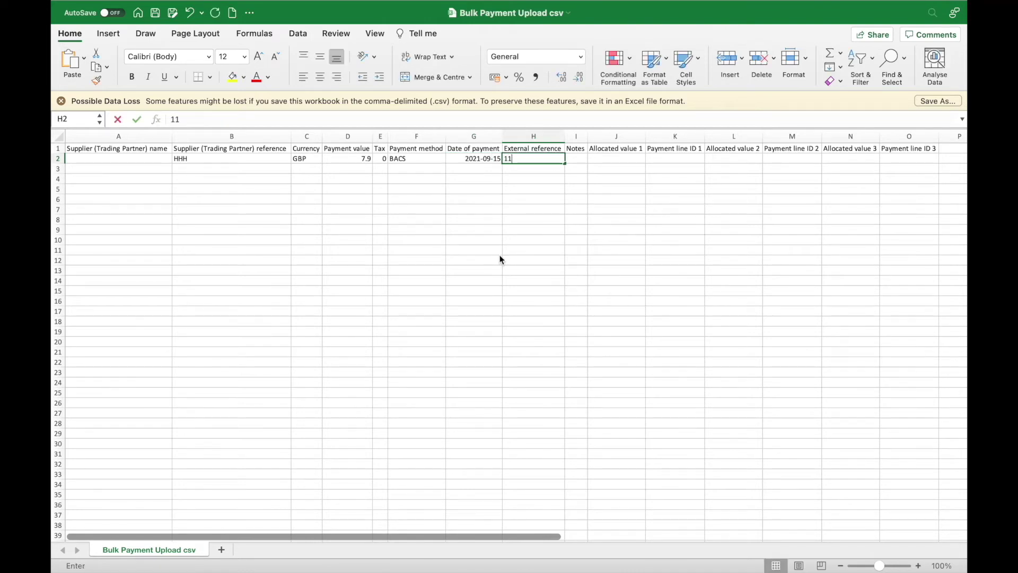
type("20349")
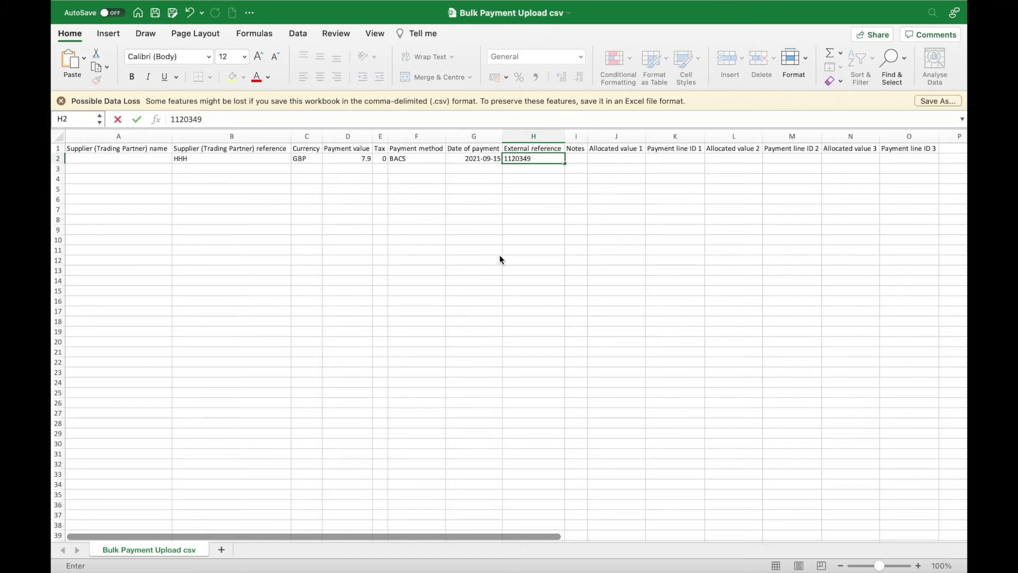
key("Return")
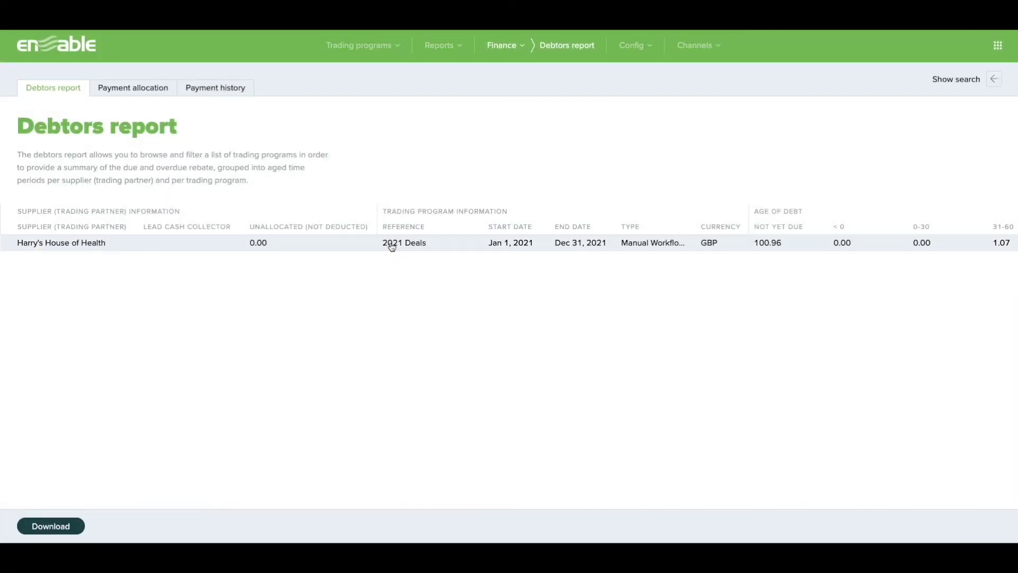
In Enable's debtors report, open the 2021 Deals entry of Harry's House of Health to examine its details.
left_click(391, 245)
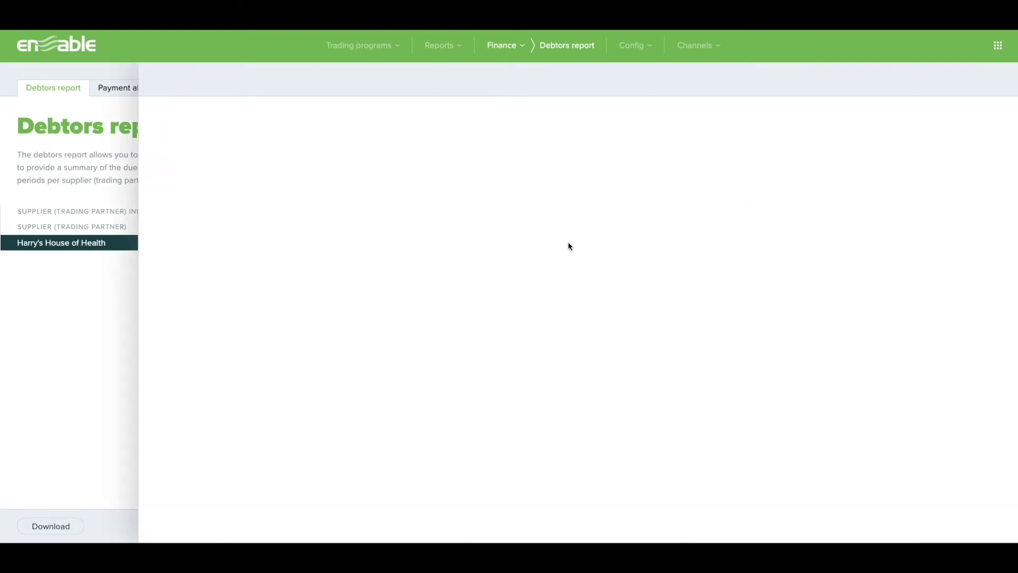
left_click(490, 198)
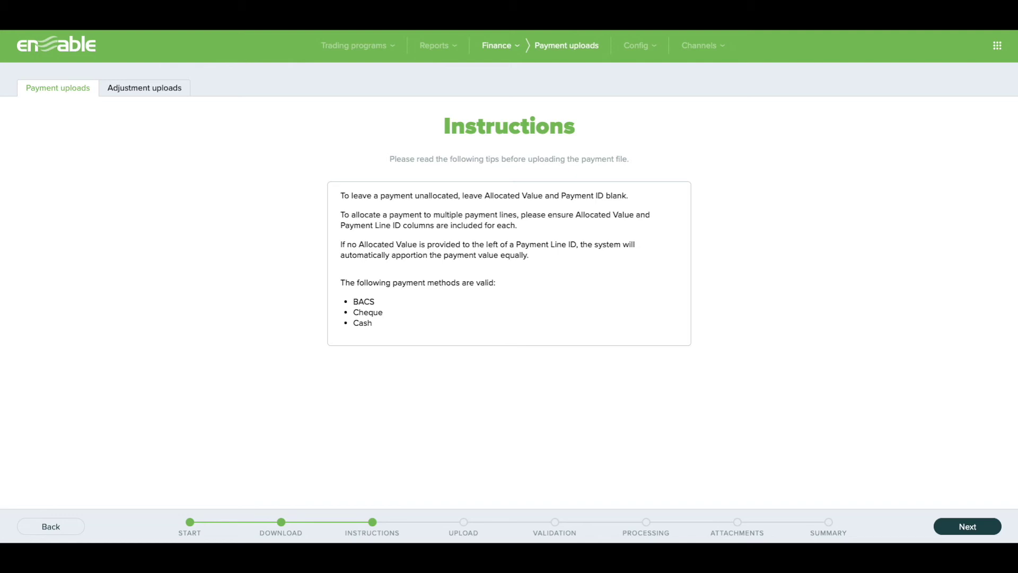
Continue past the upload instructions and submit the validated Bulk Payment Upload csv.csv file for processing.
left_click(954, 526)
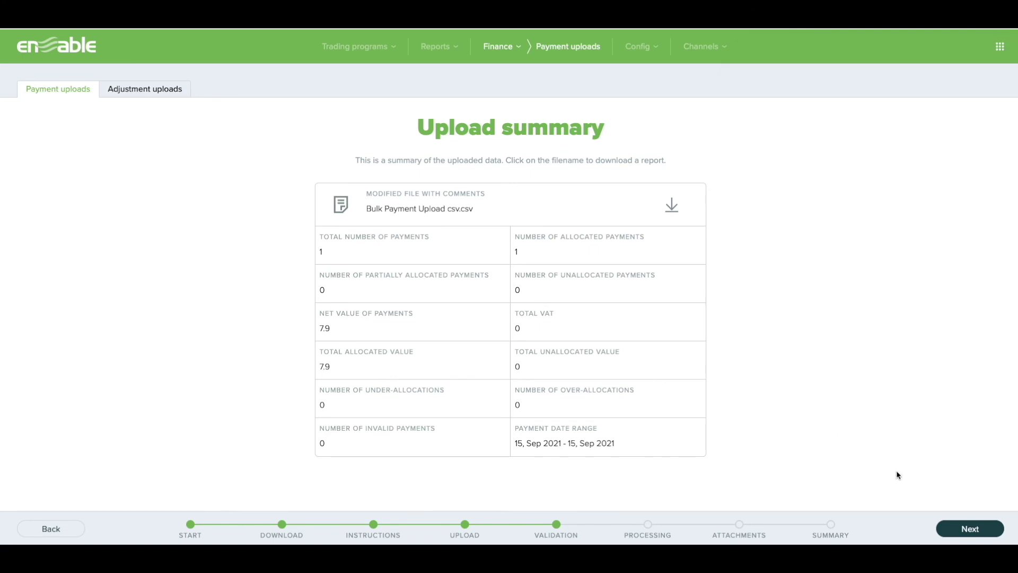
left_click(963, 530)
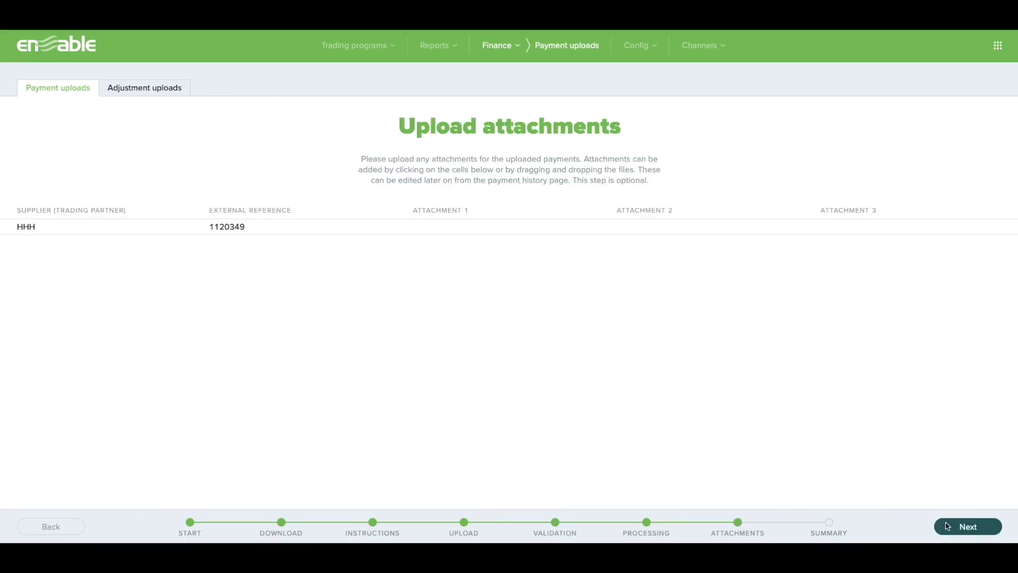
Attach credit note - 1120349.pdf as attachment 1 of the HHH payment and proceed from the attachments stage.
left_click(445, 229)
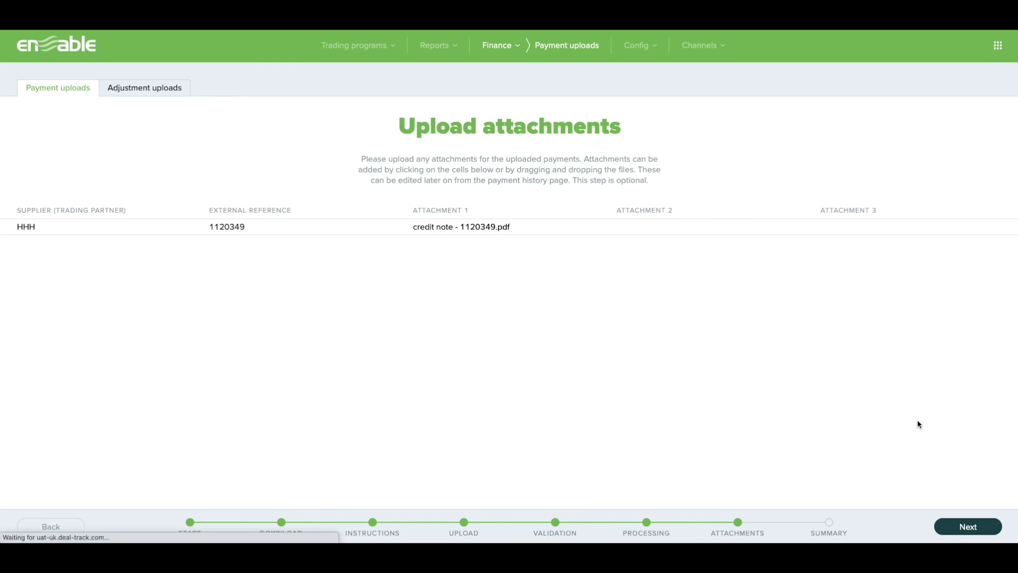
left_click(973, 527)
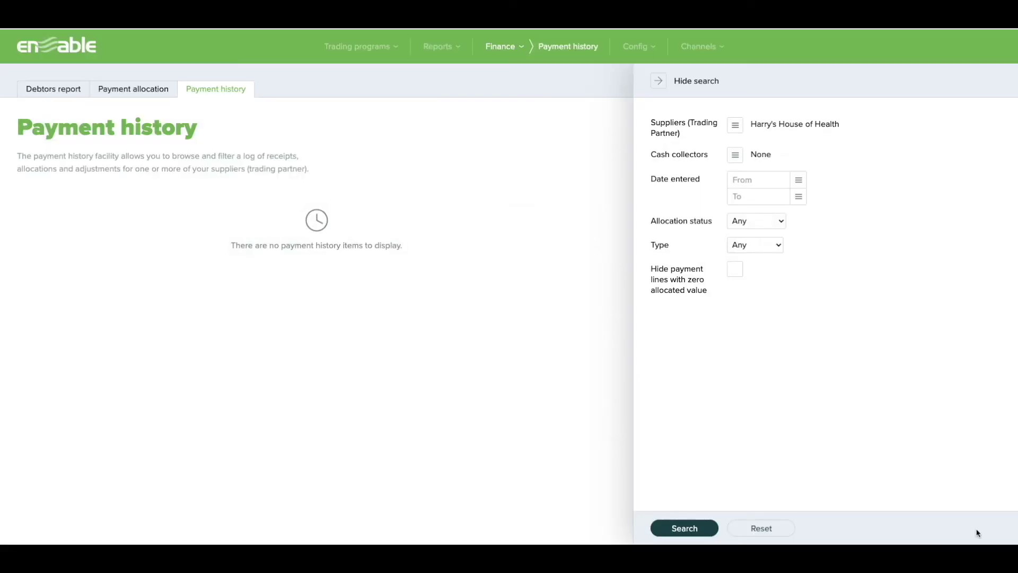
Search the payment history for Harry's House of Health and open the allocated payment lines of the 7.90 receipt.
left_click(700, 527)
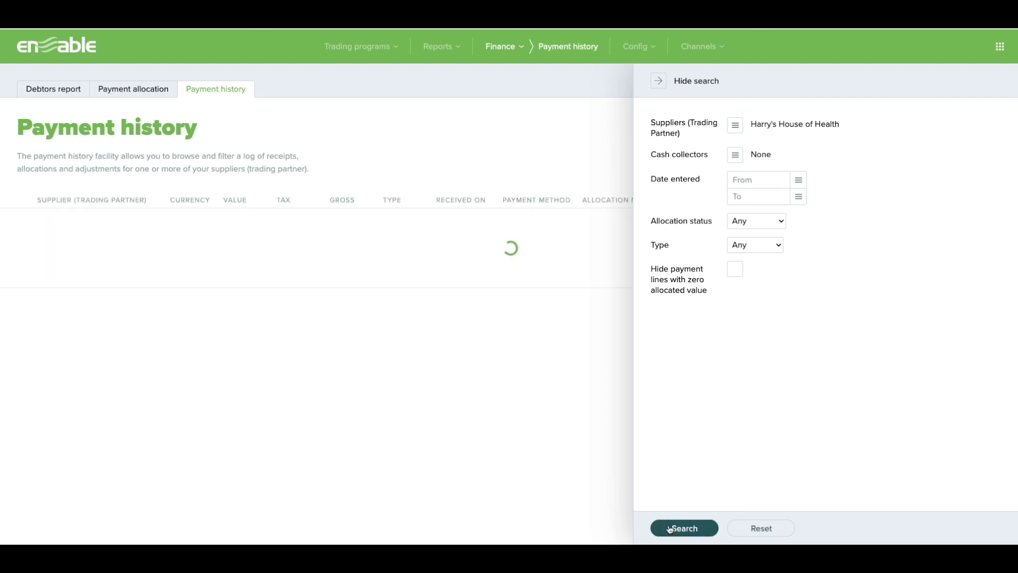
scroll(450, 232, "right", 5)
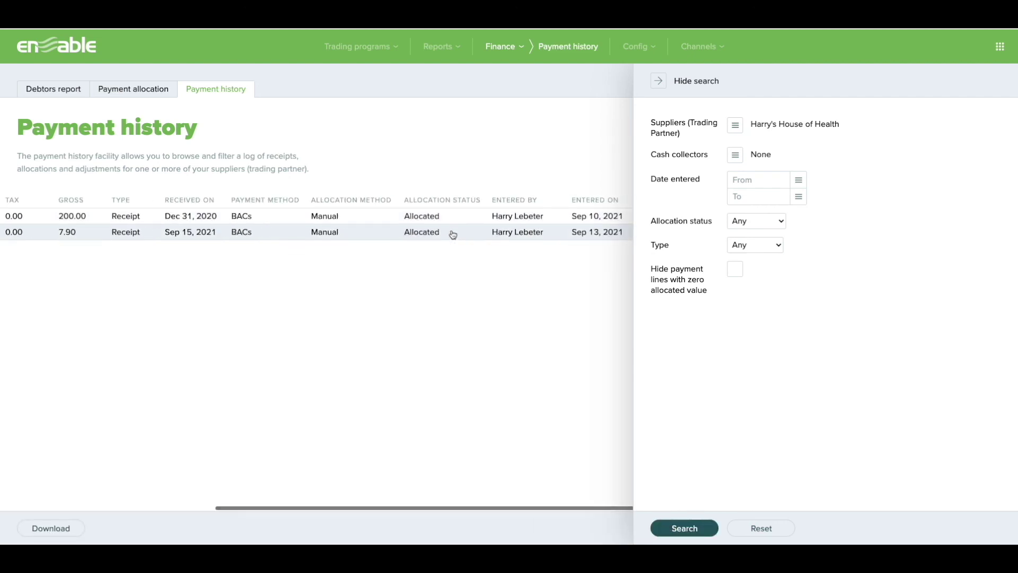
left_click(444, 233)
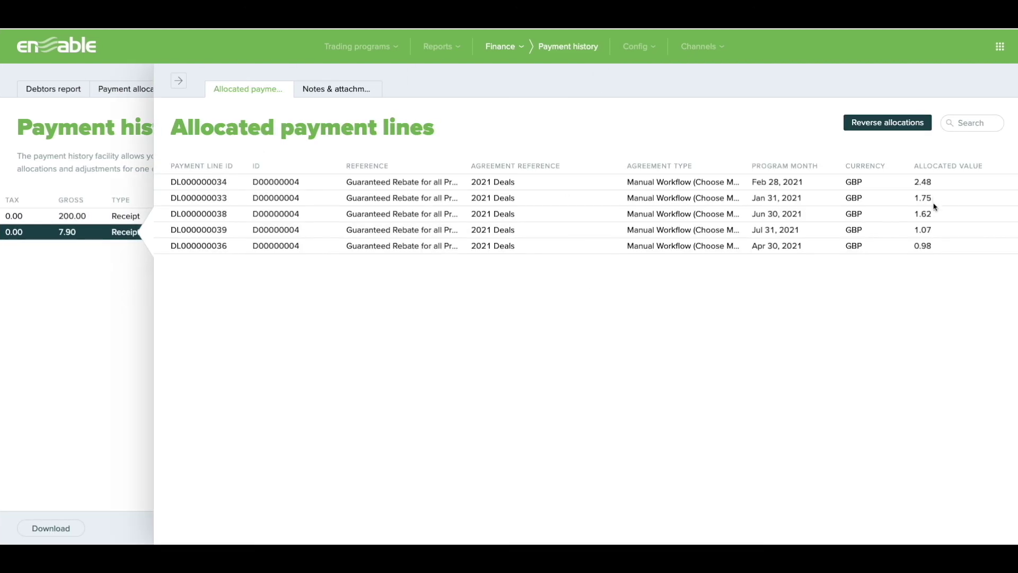